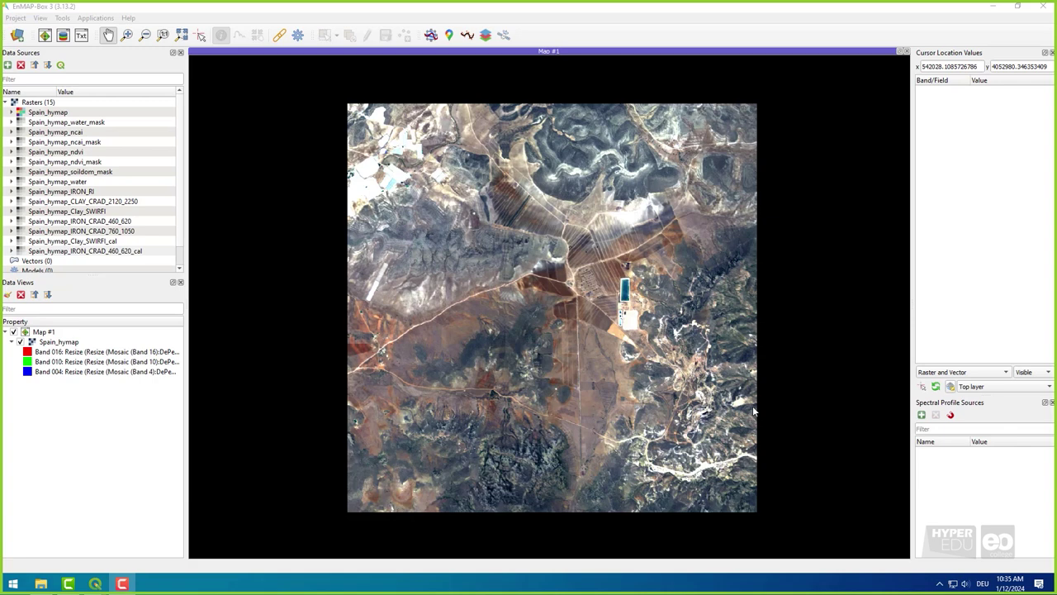
Launch EnSoMAP 2.0 from Soil Applications and go to its Validate tab
left_click(95, 17)
mouse_move(115, 144)
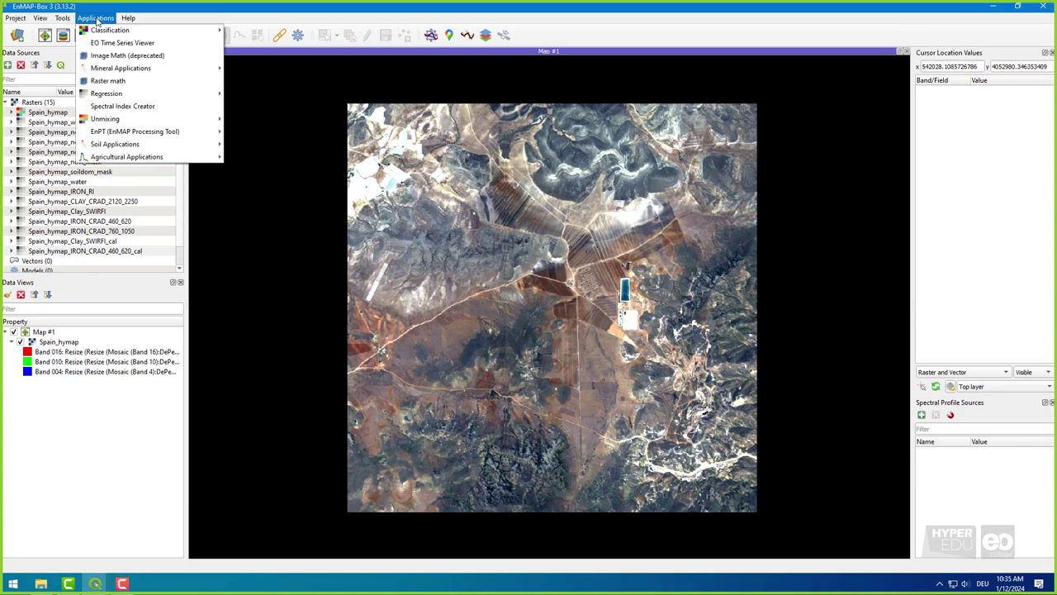
left_click(239, 147)
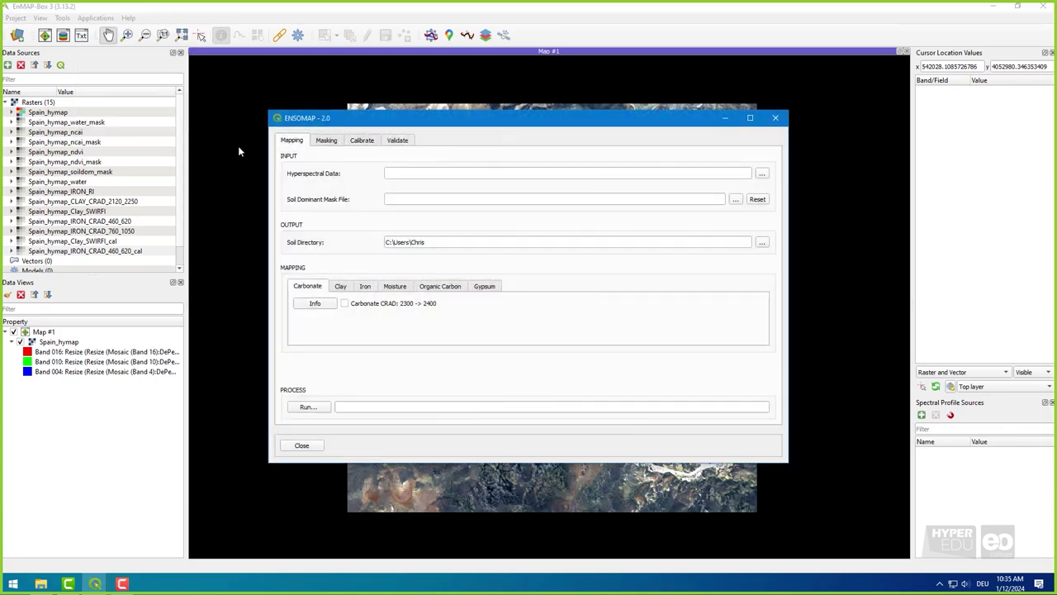
left_click(407, 142)
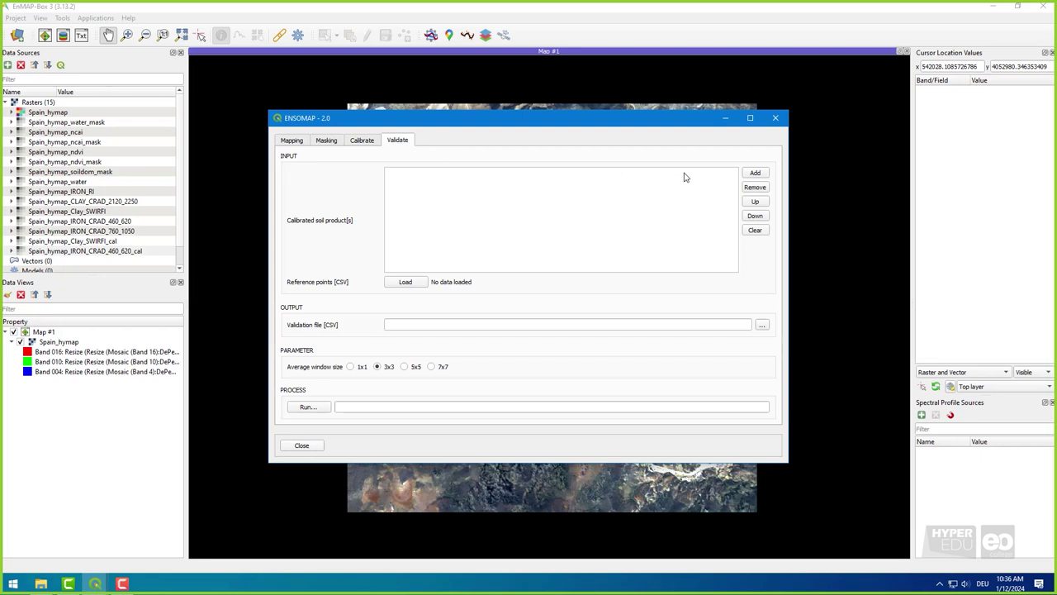
Add results/Spain_hymap_Clay_SWIRFI_cal.dat as the calibrated soil product to validate
left_click(755, 174)
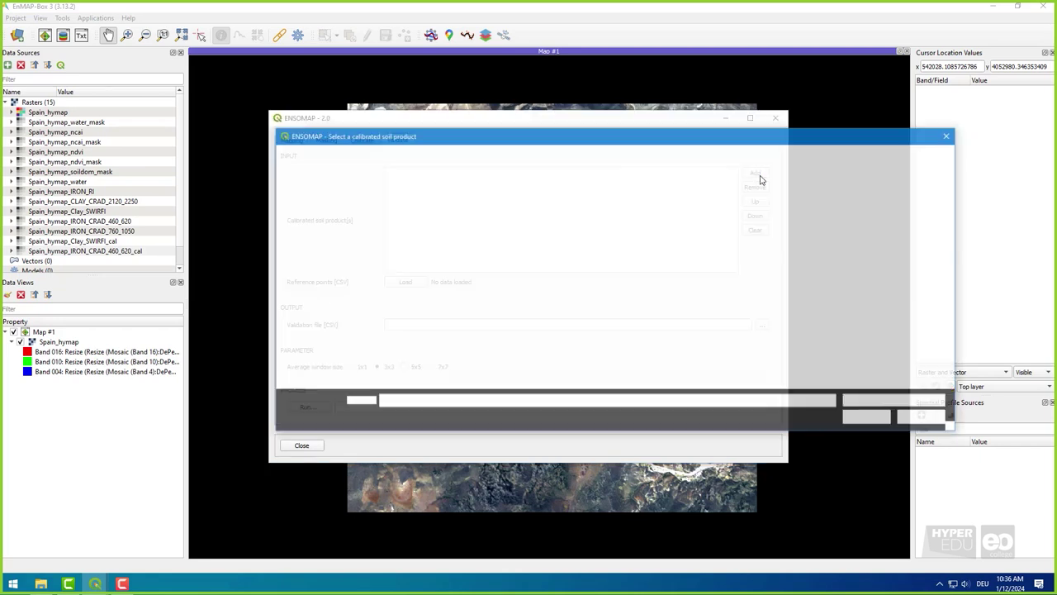
left_click(329, 211)
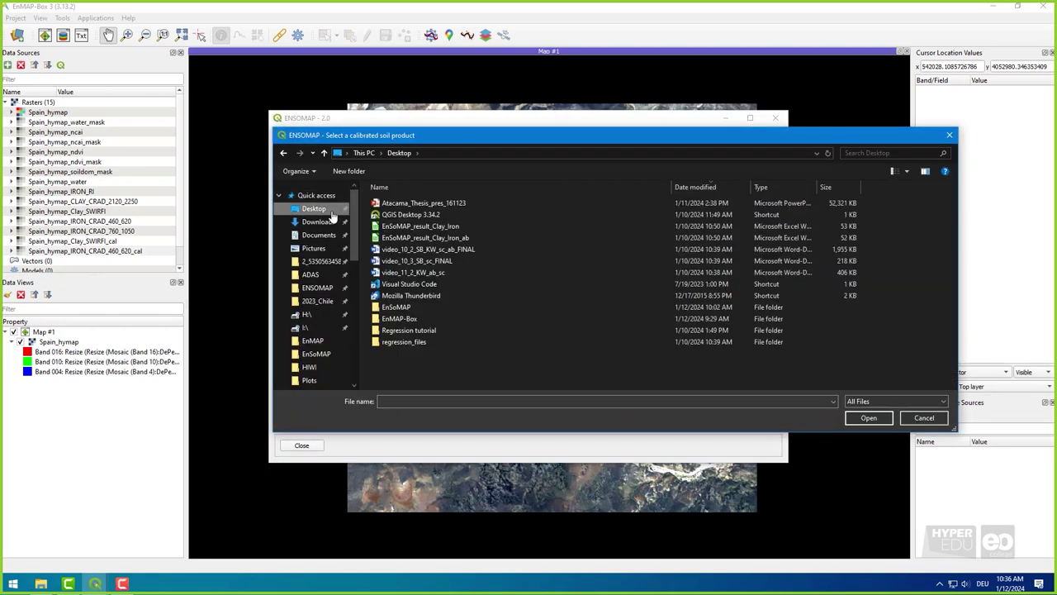
double_click(398, 306)
double_click(417, 203)
left_click_drag(507, 186, 570, 182)
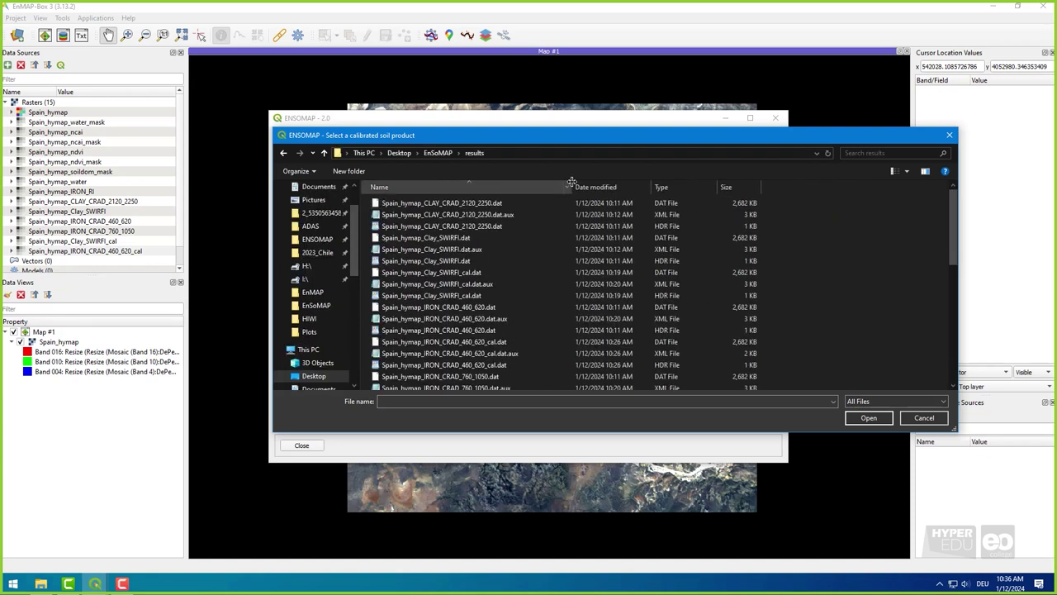
left_click(518, 273)
double_click(518, 273)
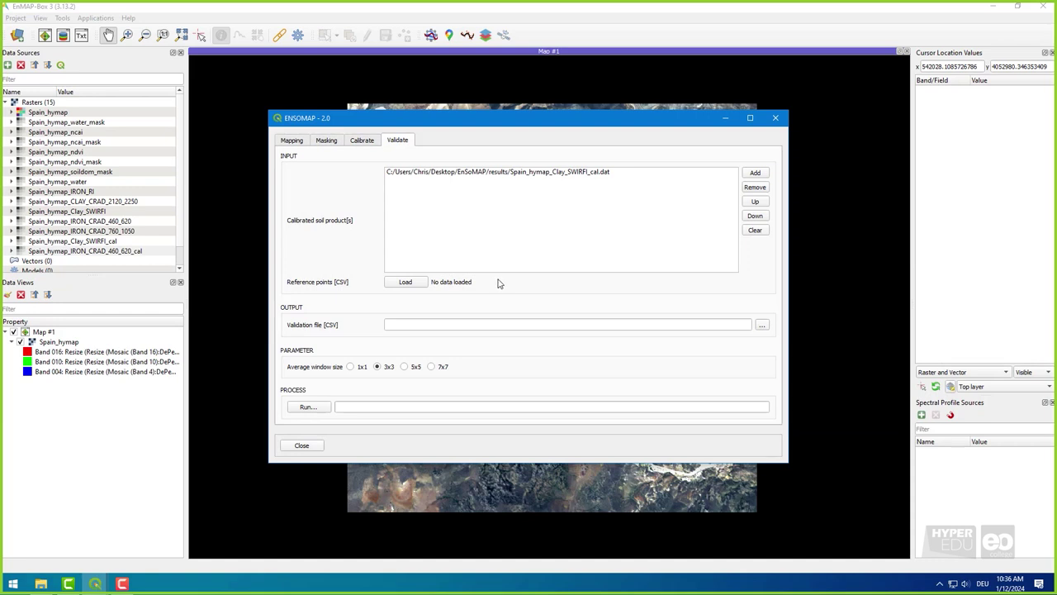
Choose EnSoMAP/Spain_clay.csv as the reference points file
left_click(421, 283)
left_click(659, 114)
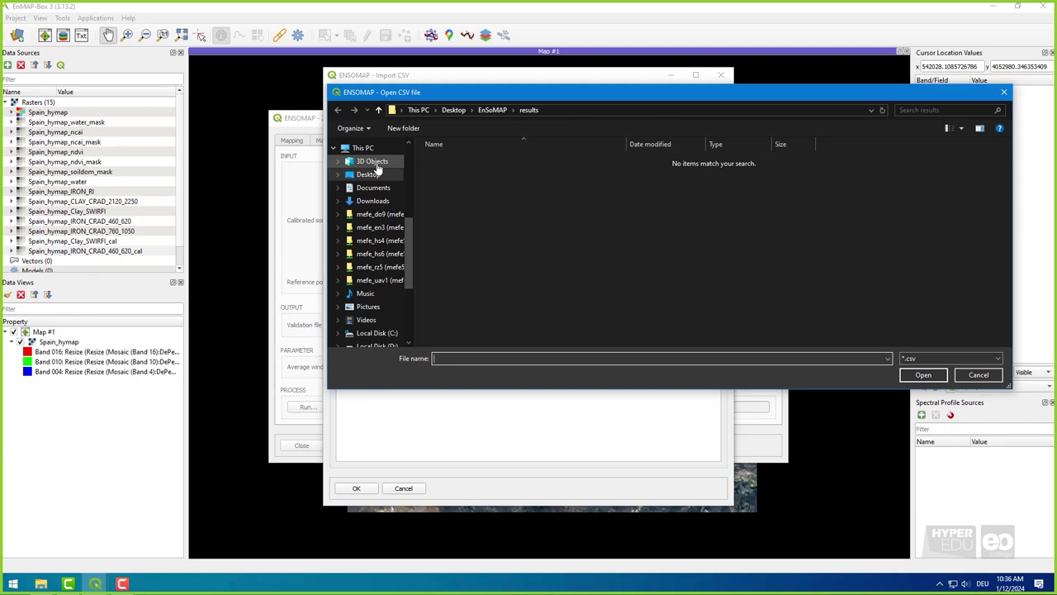
left_click(492, 110)
double_click(453, 174)
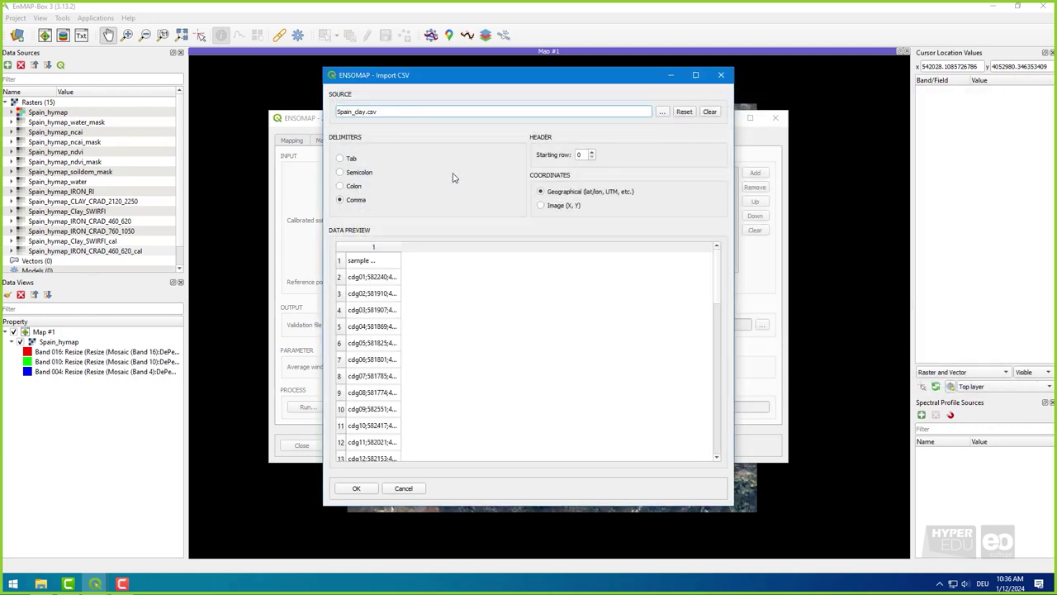
Import it with Semicolon delimiter and starting row 1, giving 44 reference points
left_click(364, 173)
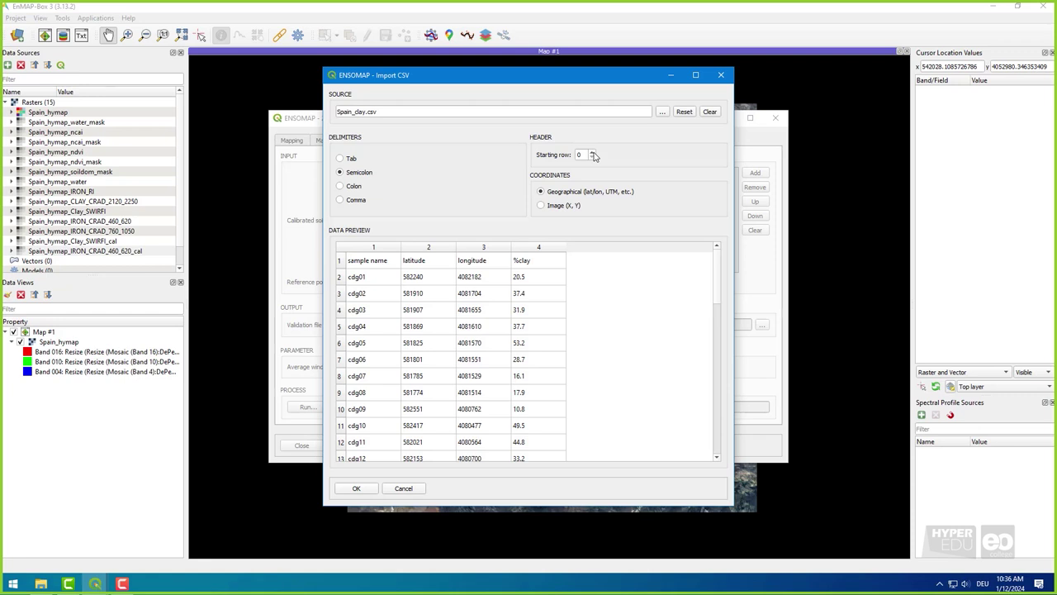
left_click(593, 152)
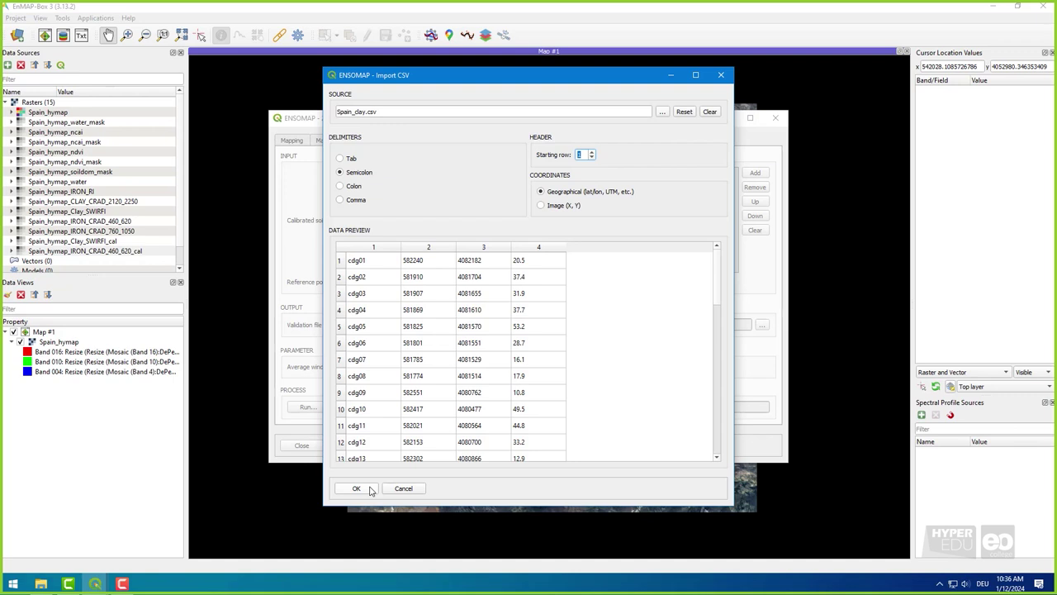
scroll(569, 438, "down", 1)
scroll(569, 438, "down", 2)
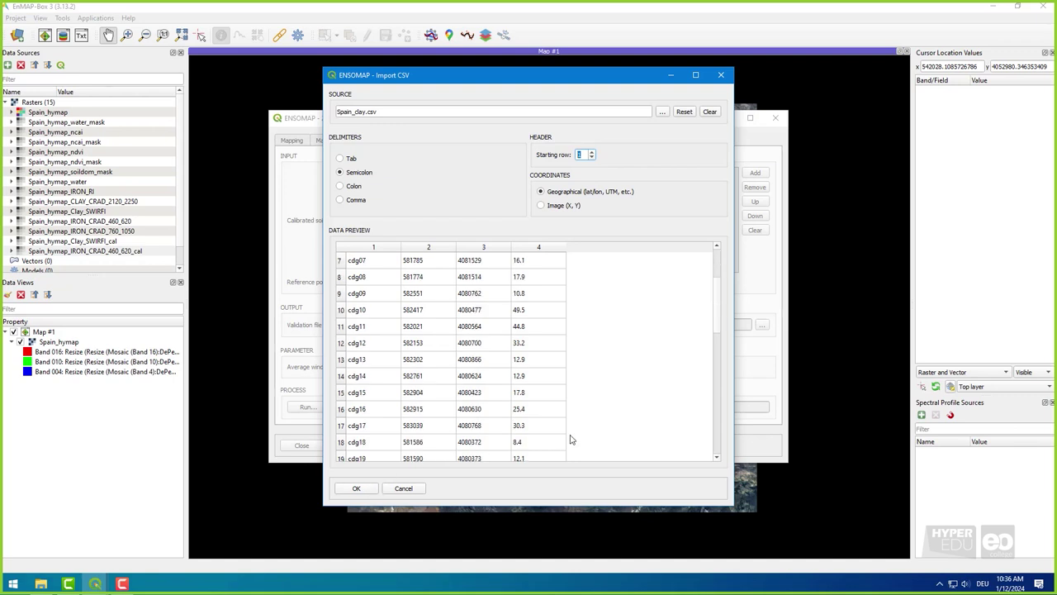
scroll(569, 439, "down", 2)
scroll(570, 439, "down", 1)
scroll(570, 440, "down", 2)
scroll(570, 439, "down", 1)
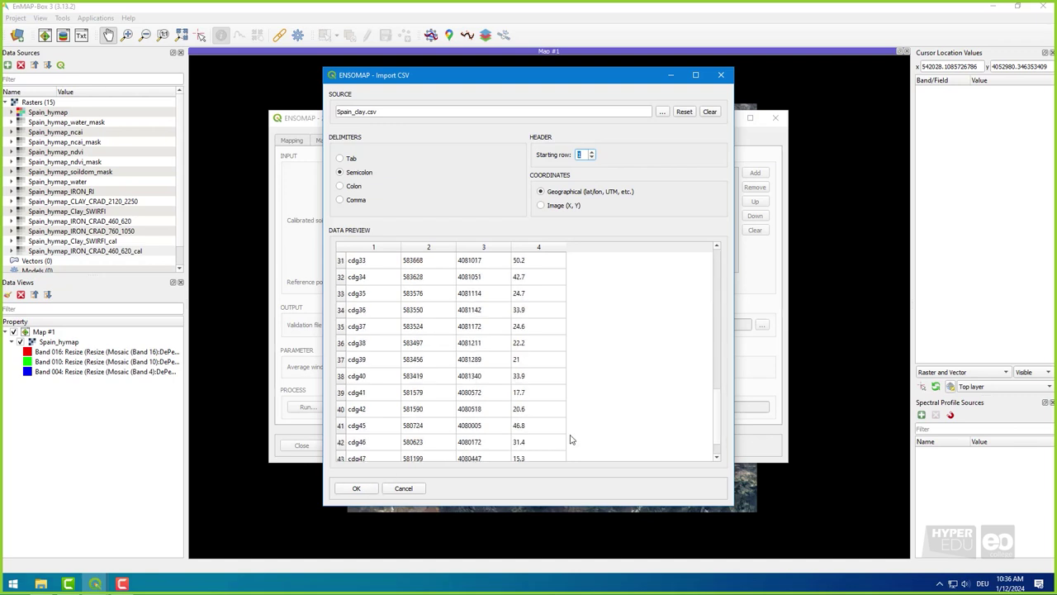
scroll(570, 439, "down", 1)
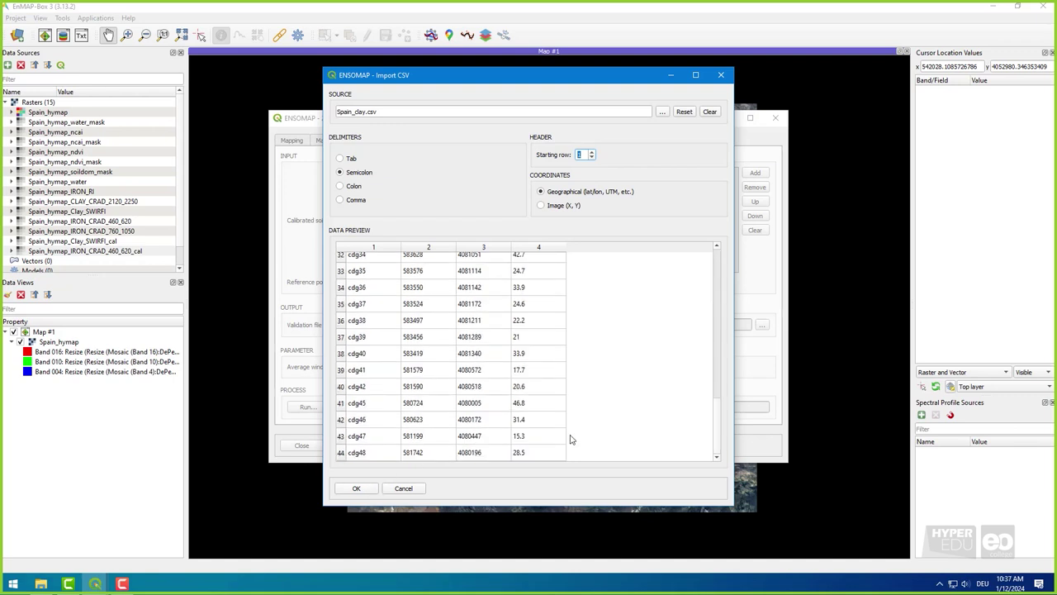
left_click(371, 489)
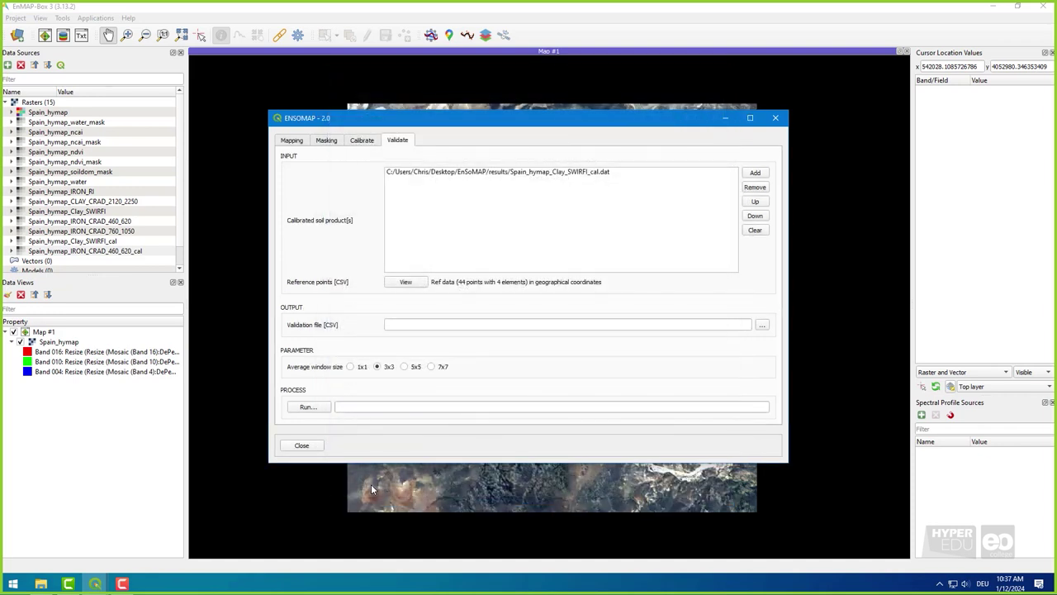
Save the validation to results/Clay_SWIRFI_val.csv and run it with a 1x1 window
left_click(762, 326)
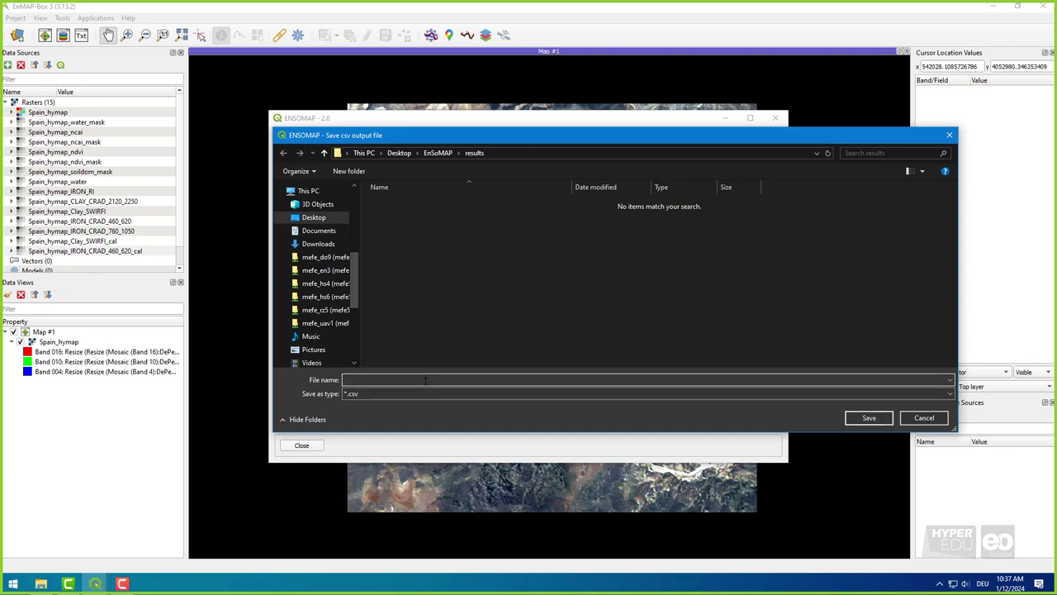
type("Clay_SWIR")
type("FI_val")
left_click(866, 418)
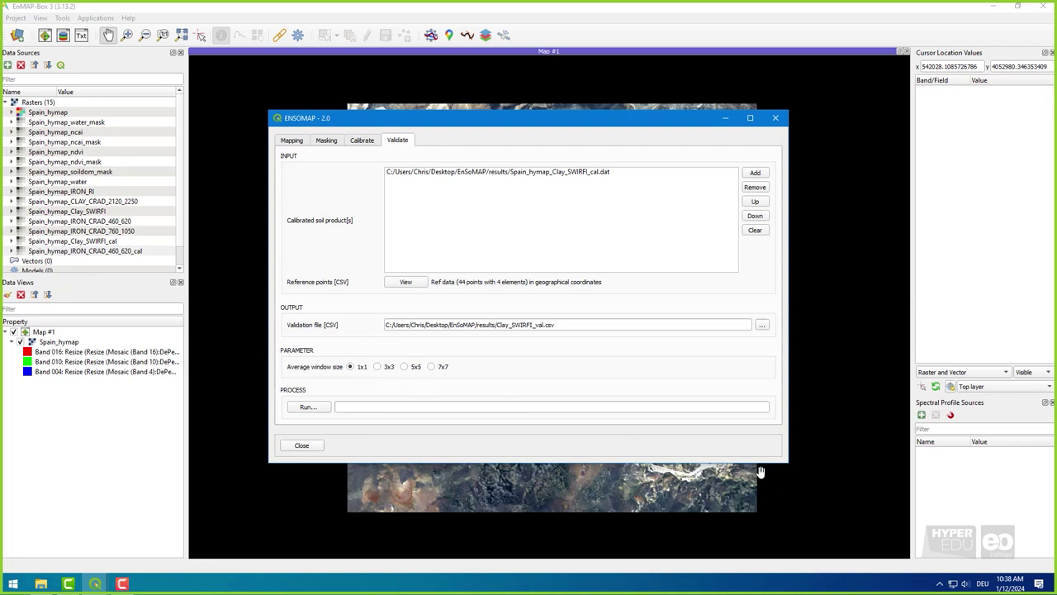
left_click(327, 408)
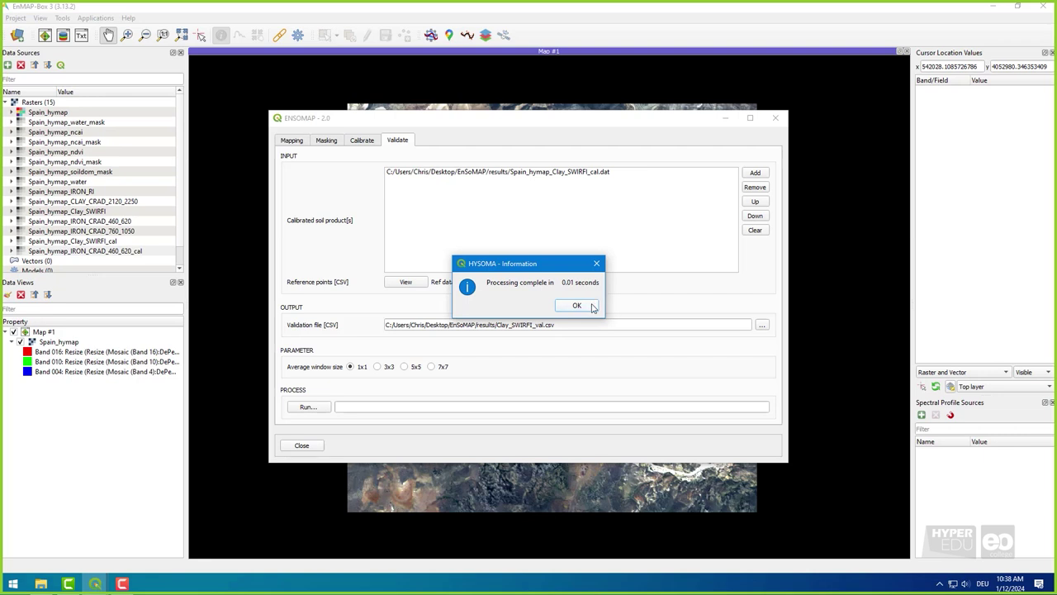
left_click(576, 306)
Open Clay_SWIRFI_val from the results folder in File Explorer to view its contents
left_click(41, 584)
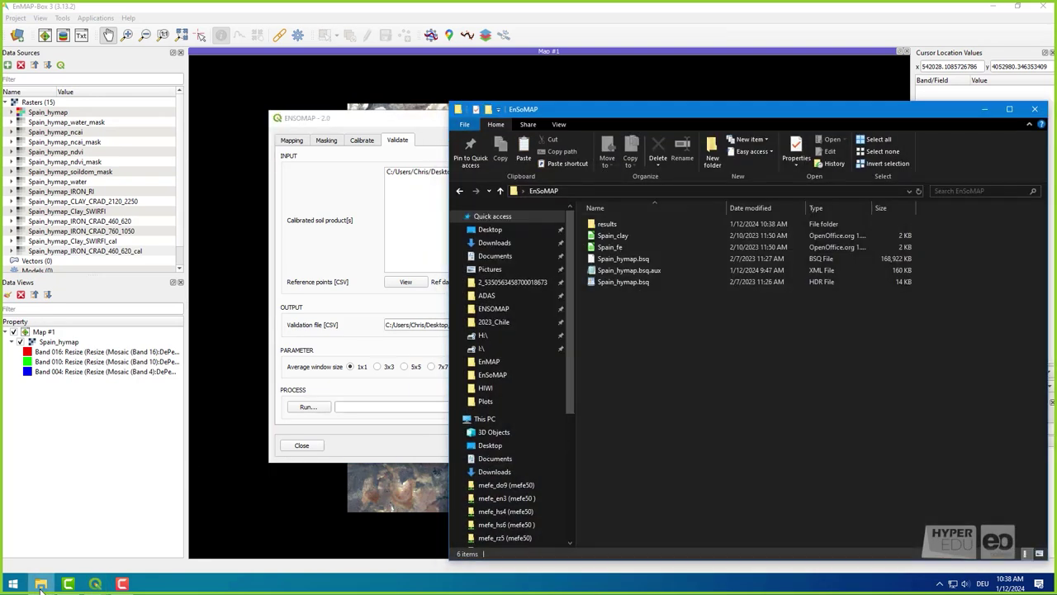
double_click(607, 223)
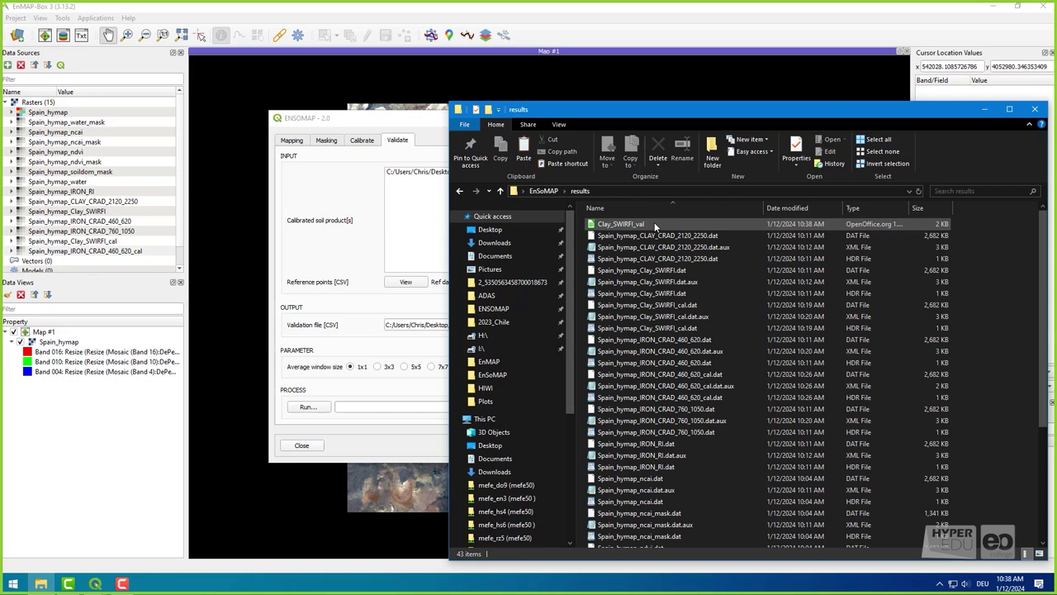
left_click(656, 225)
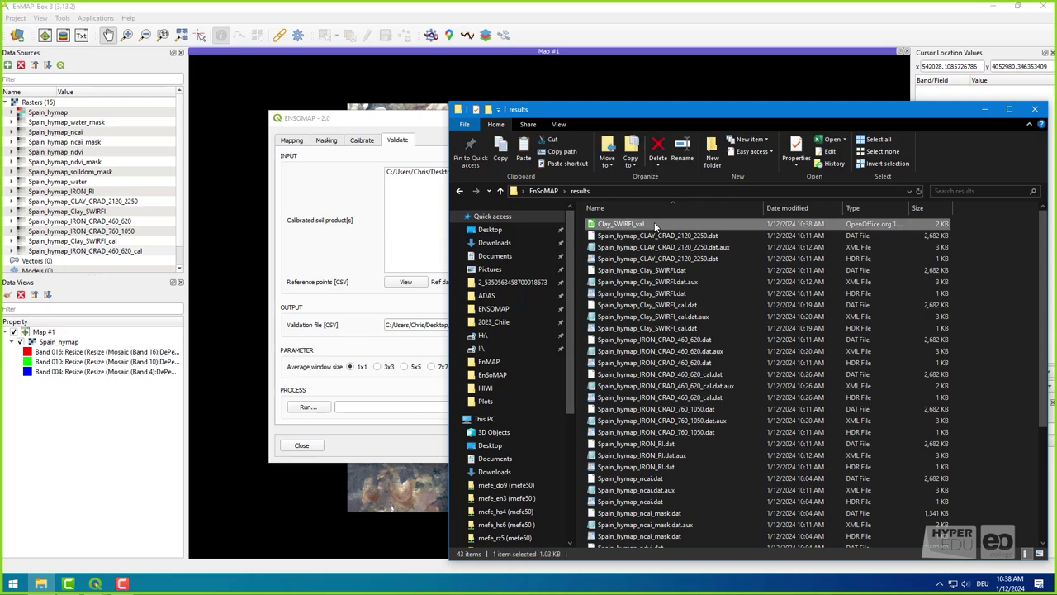
double_click(656, 225)
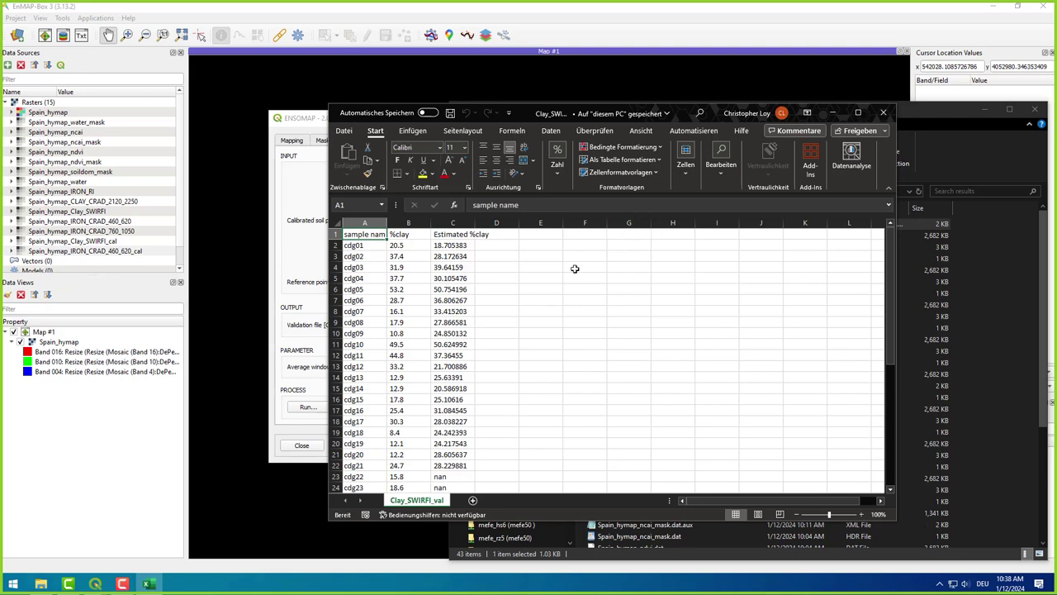
Reopen Clay_SWIRFI_val with LibreOffice Calc via Open with
scroll(575, 268, "down", 1)
scroll(575, 268, "down", 1)
scroll(575, 269, "down", 1)
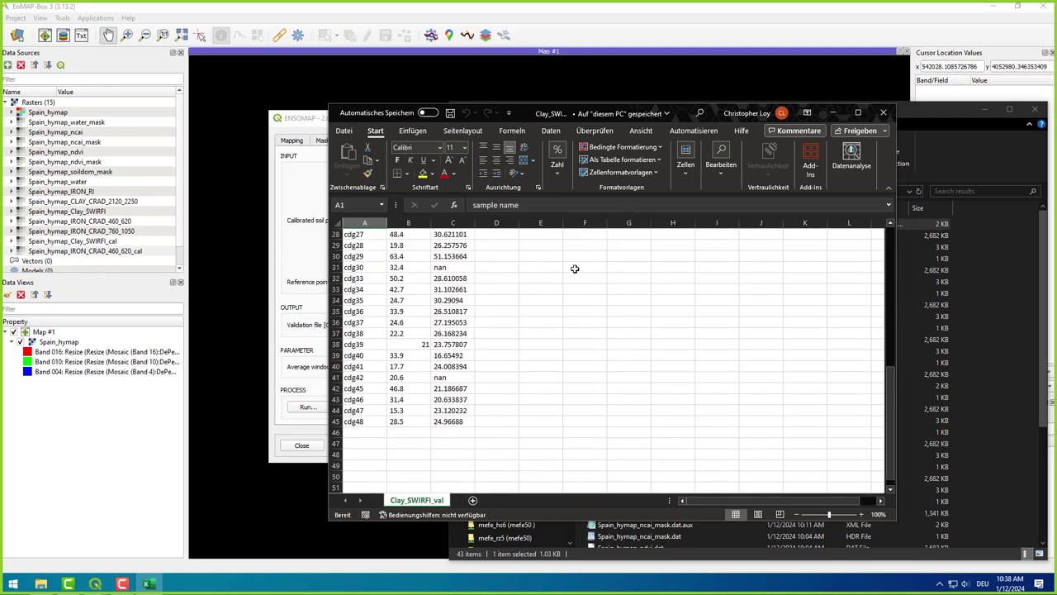
scroll(575, 268, "down", 1)
scroll(575, 268, "up", 4)
left_click(884, 112)
right_click(643, 224)
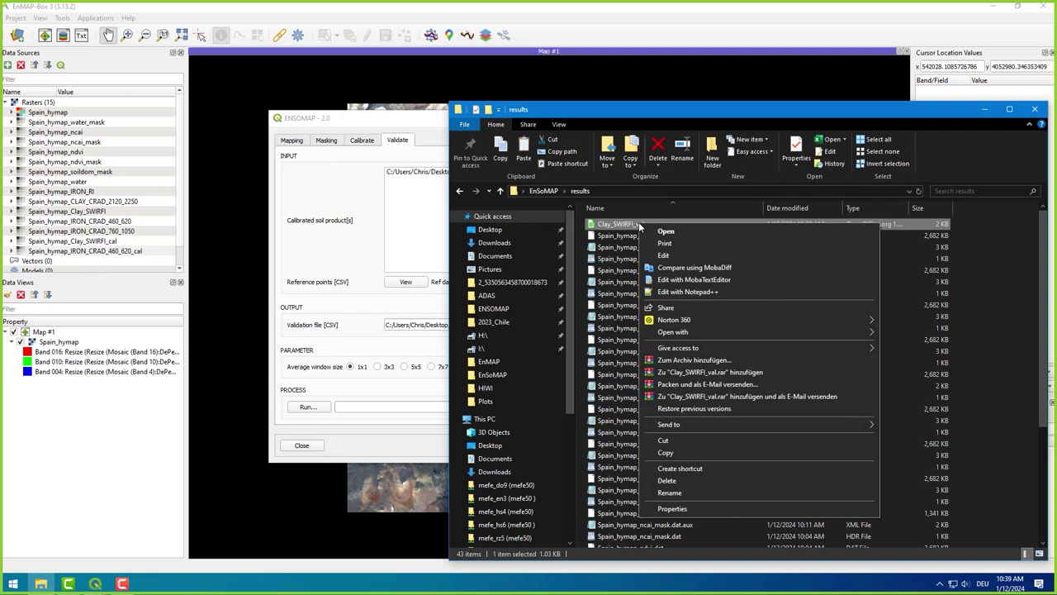
left_click(911, 345)
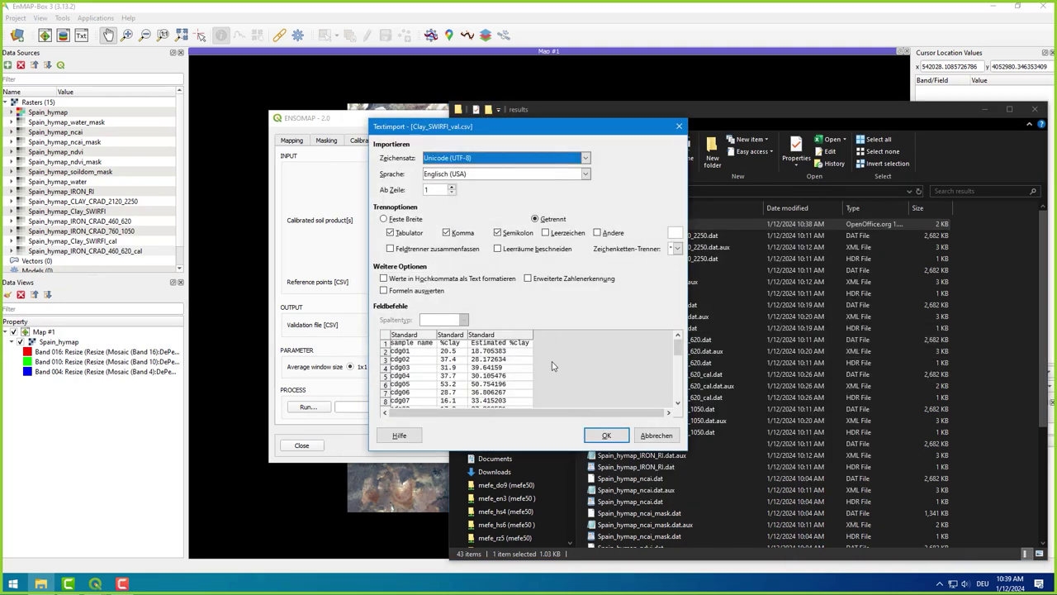
Accept the Textimport settings and keep the CSV format to load Clay_SWIRFI_val into Calc
scroll(472, 367, "down", 3)
scroll(475, 367, "down", 2)
scroll(481, 368, "down", 3)
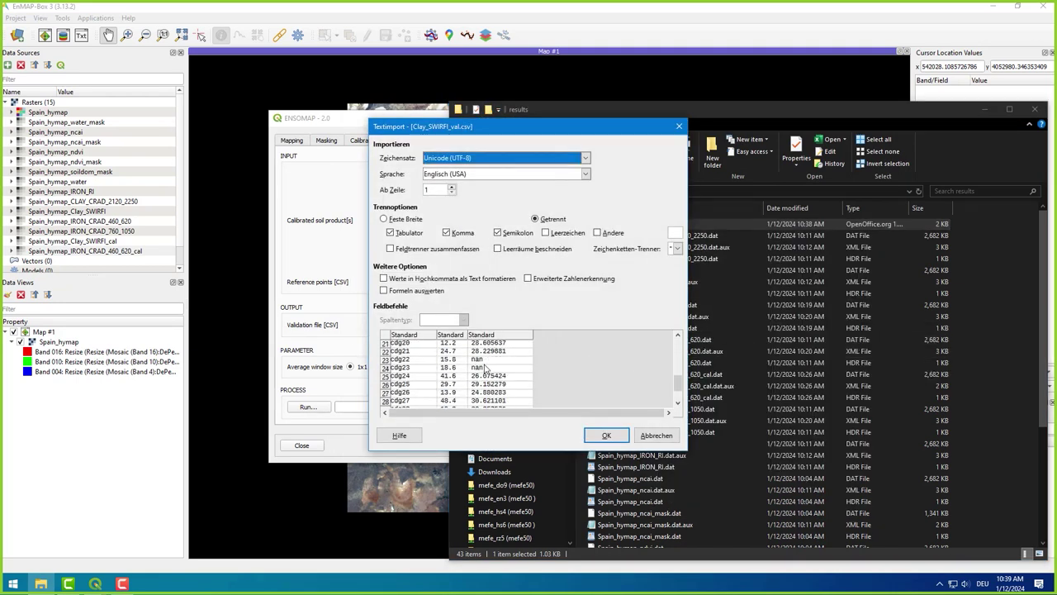
scroll(488, 369, "down", 2)
left_click(606, 436)
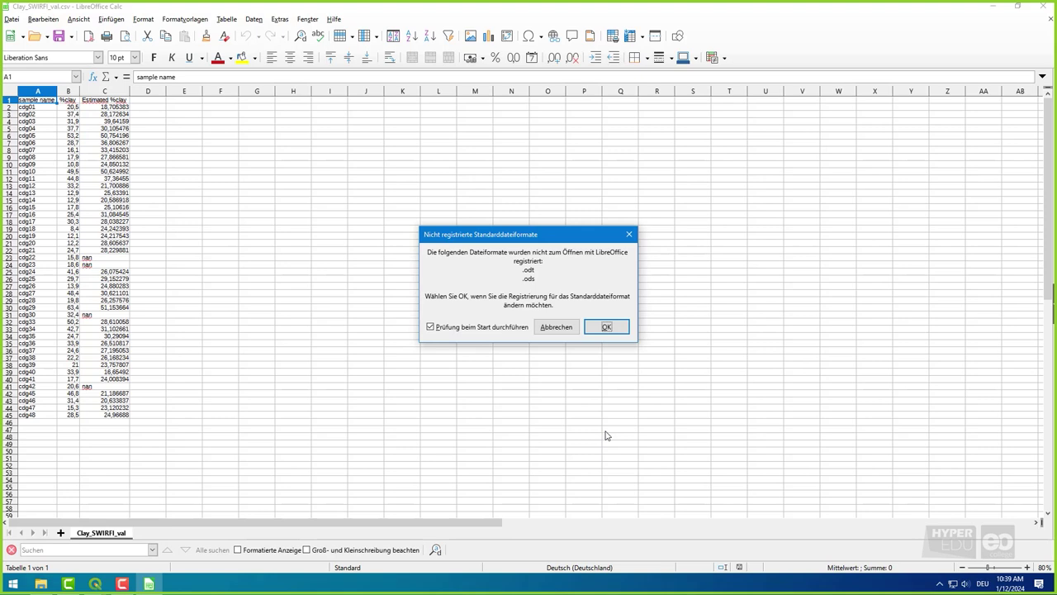
left_click(572, 333)
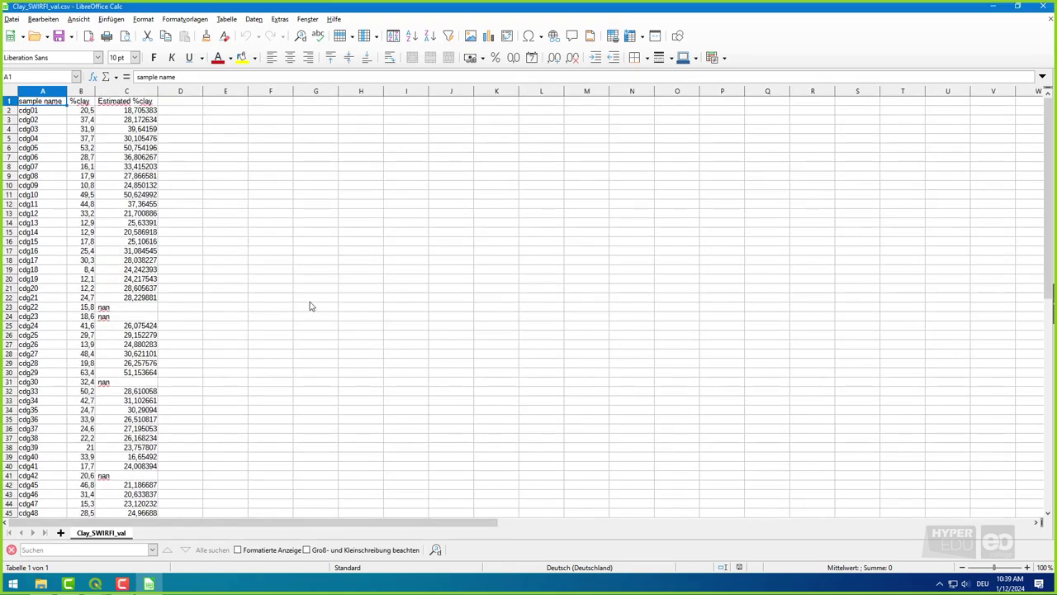
left_click(311, 301)
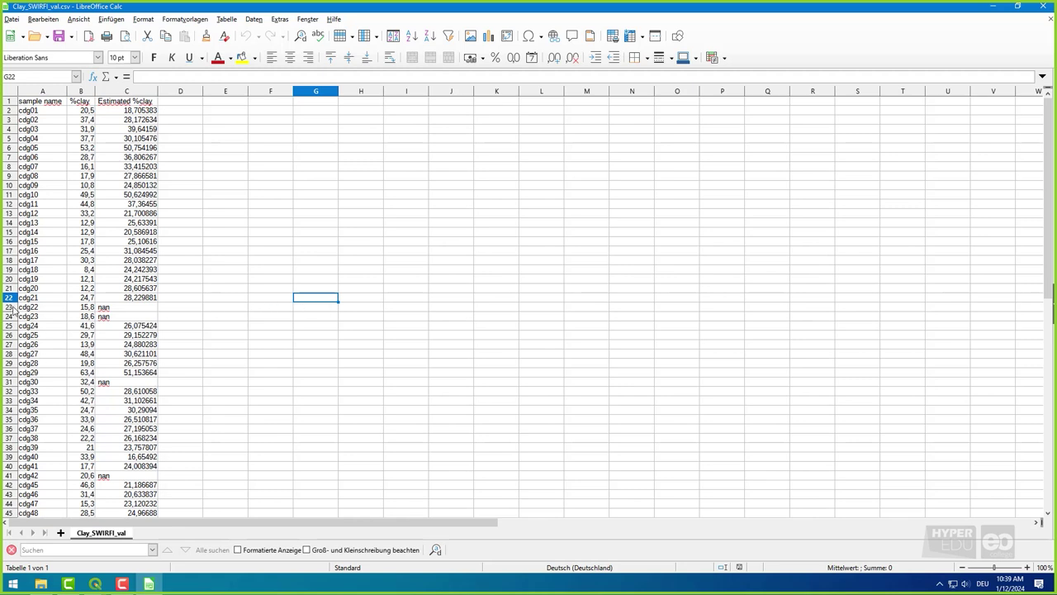
Select rows 23–24 and 31, the cdg22, cdg23 and cdg30 samples with nan estimates
left_click_drag(10, 307, 10, 317)
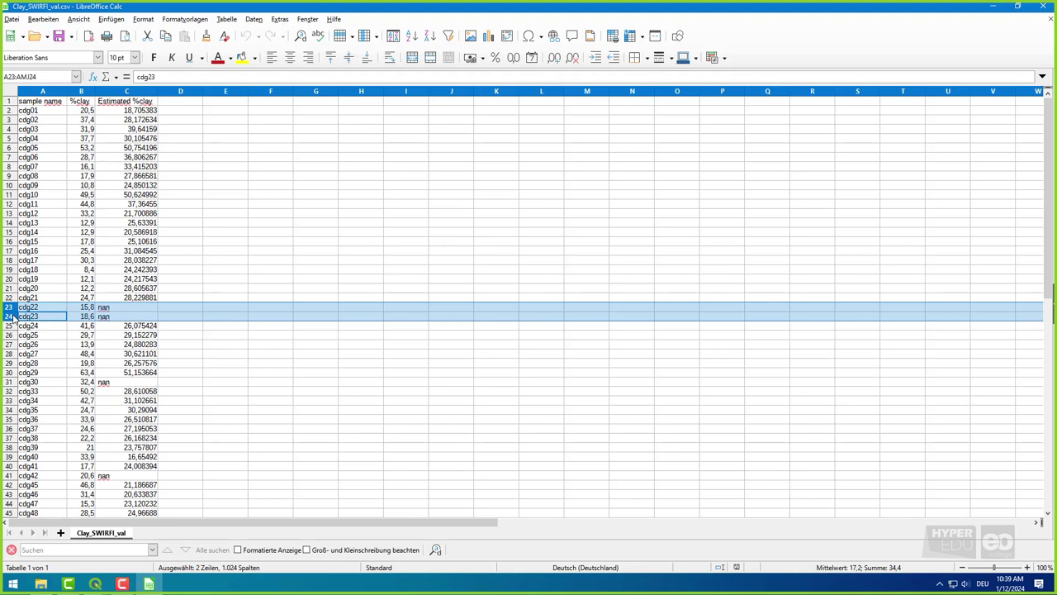
left_click(11, 381, "ctrl")
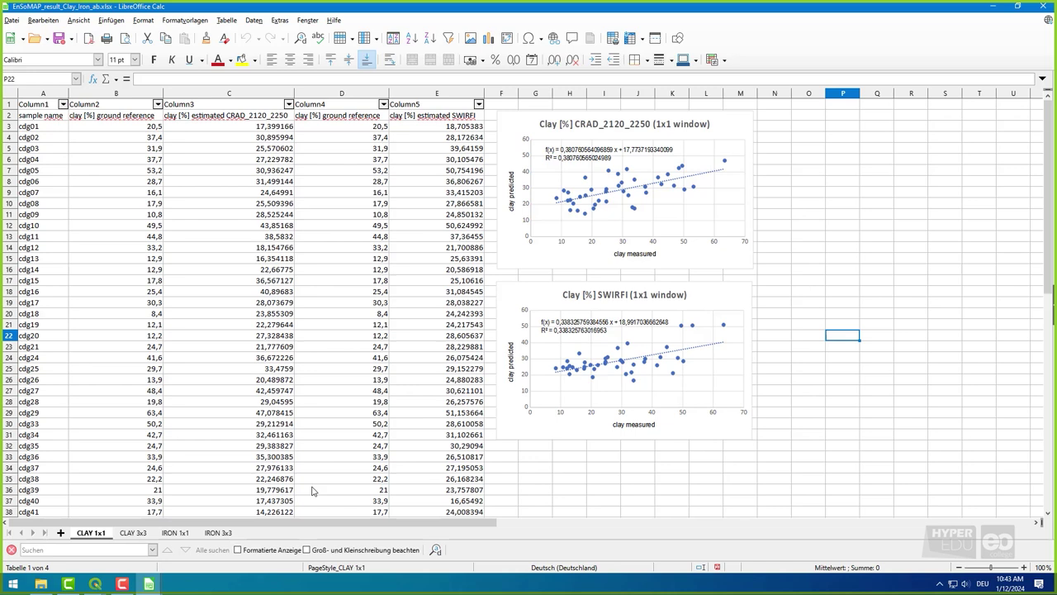
Compare CLAY 1x1 with IRON 1x1 and browse the IRON sheet's Fe(d) scatter plots
left_click(174, 533)
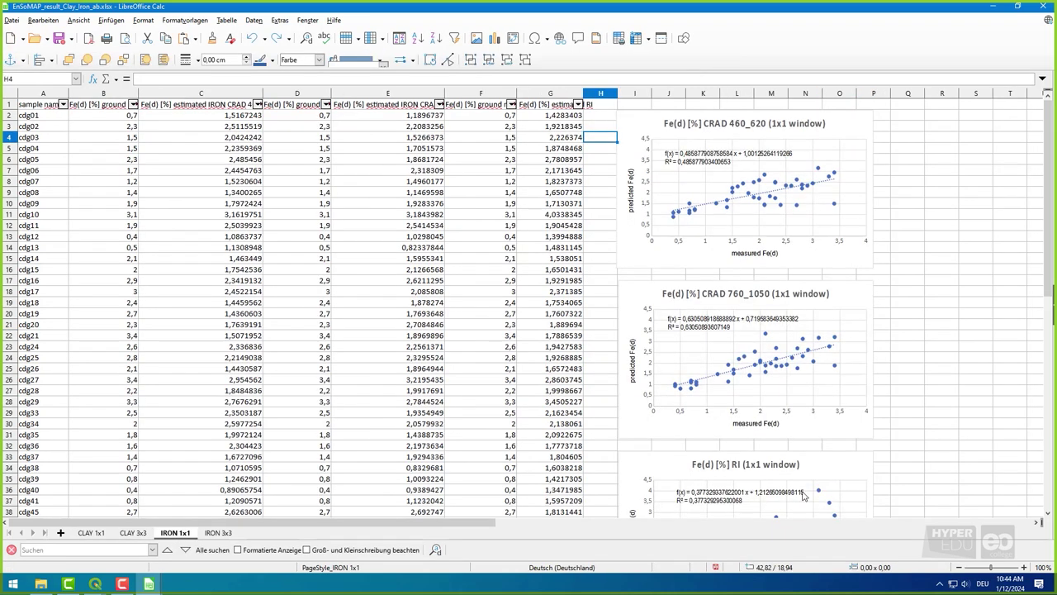
scroll(903, 458, "down", 1)
scroll(903, 457, "down", 1)
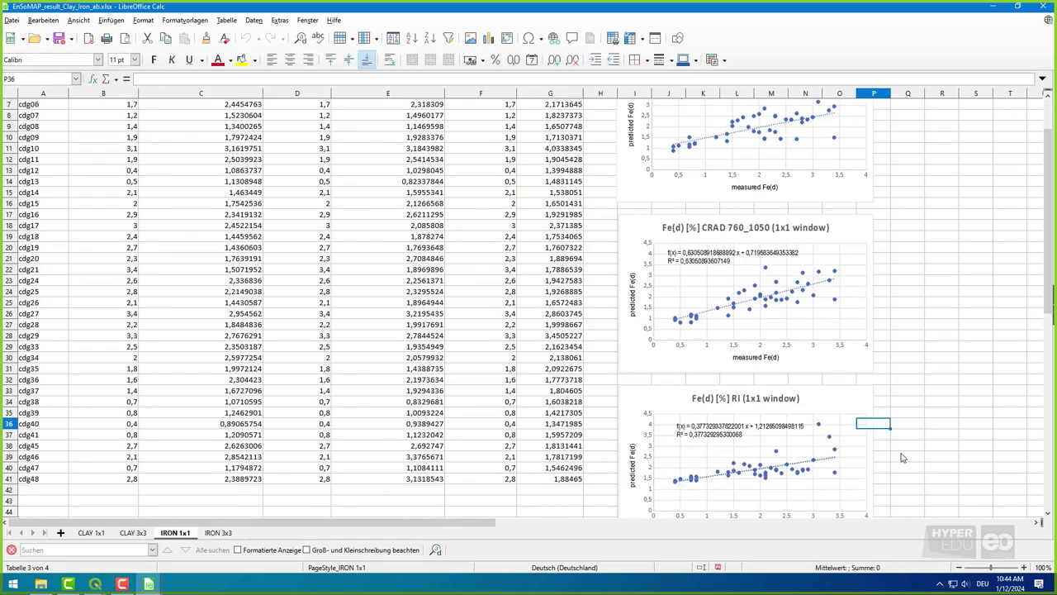
scroll(859, 438, "up", 2)
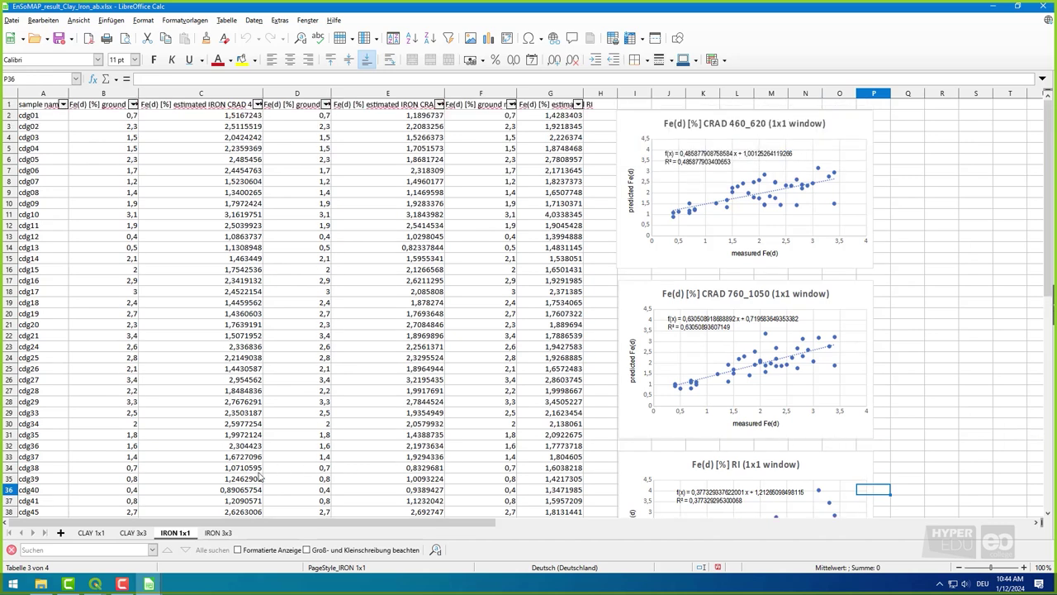
left_click(92, 532)
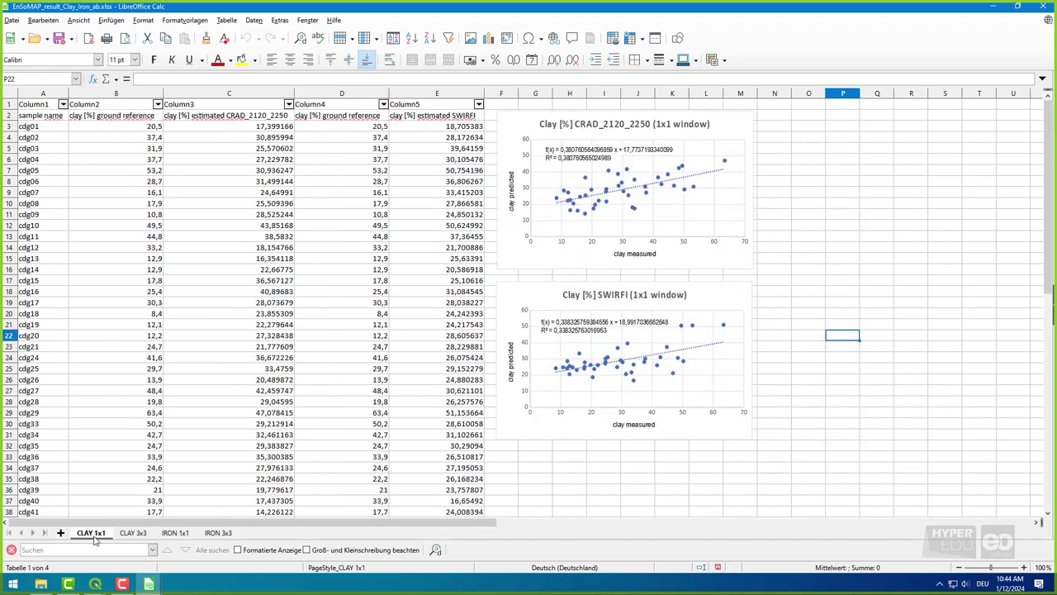
left_click(172, 533)
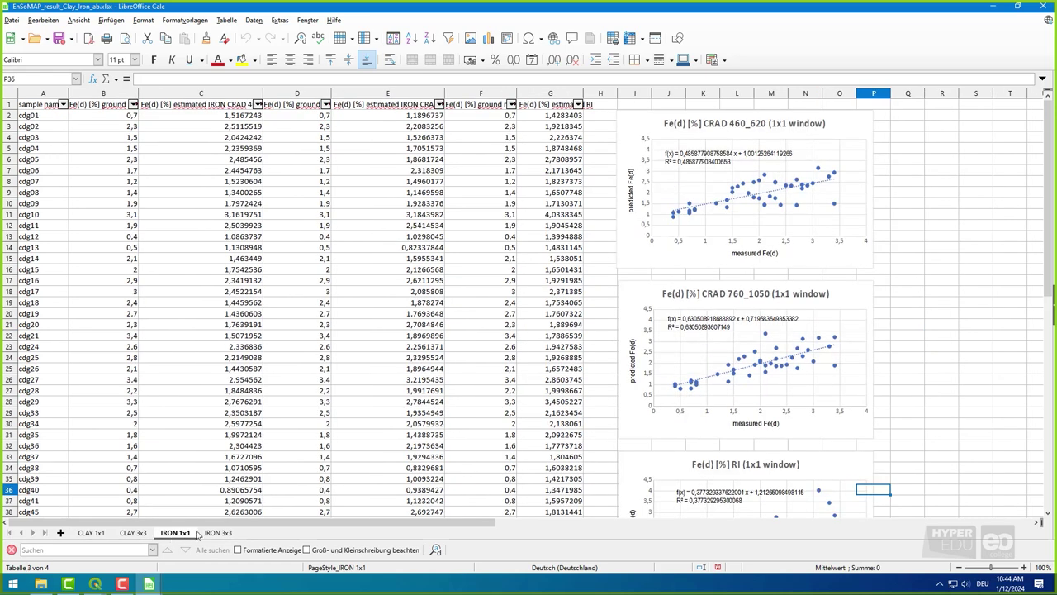
left_click(938, 345)
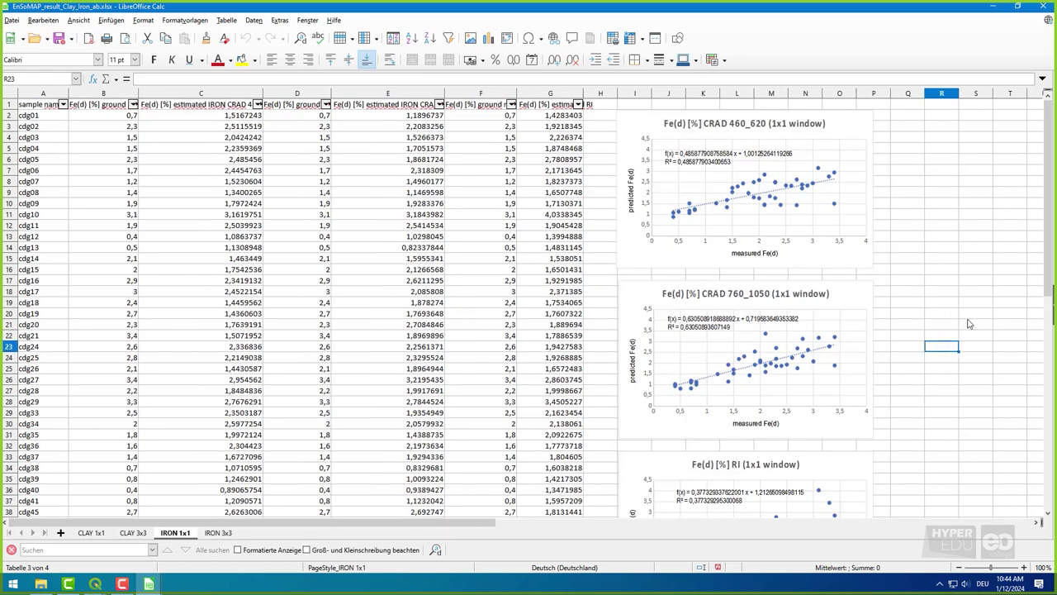
left_click_drag(1047, 258, 1046, 296)
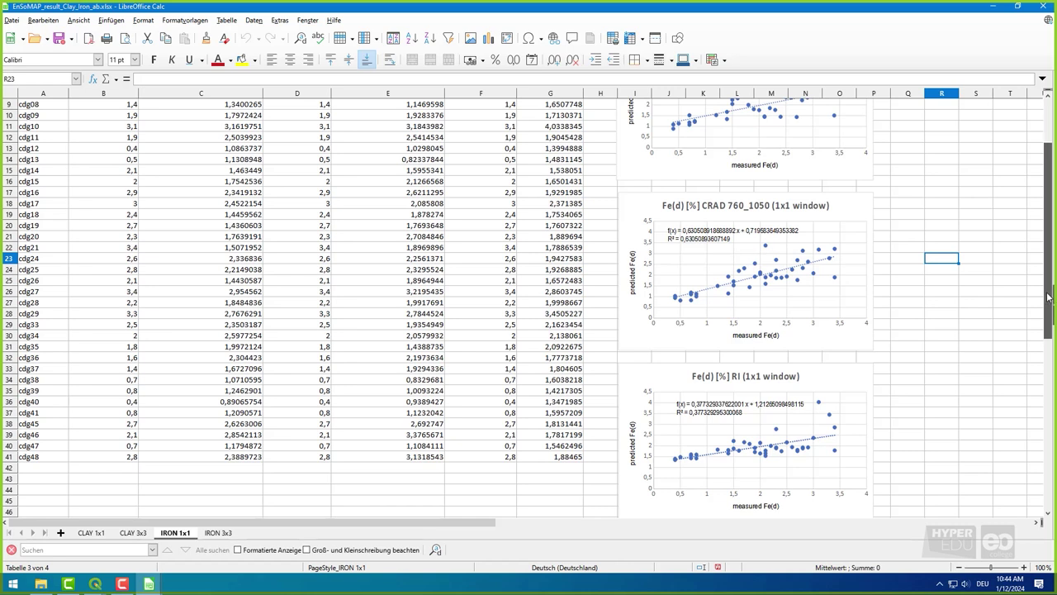
left_click_drag(1049, 298, 1044, 240)
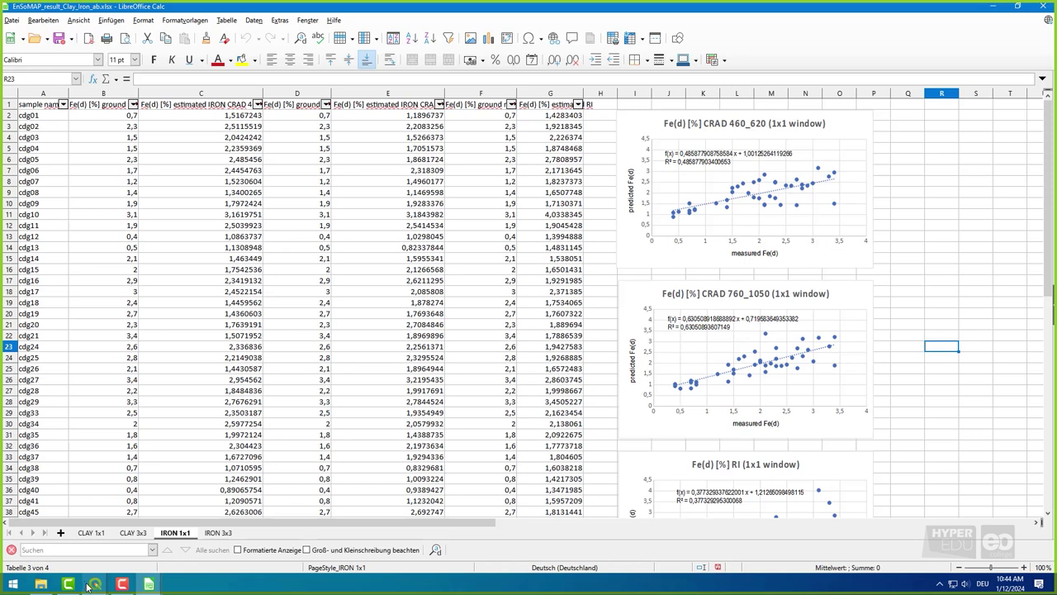
Switch back to EnMAP-Box to show Map #1 with the Spain_hymap image
left_click(91, 585)
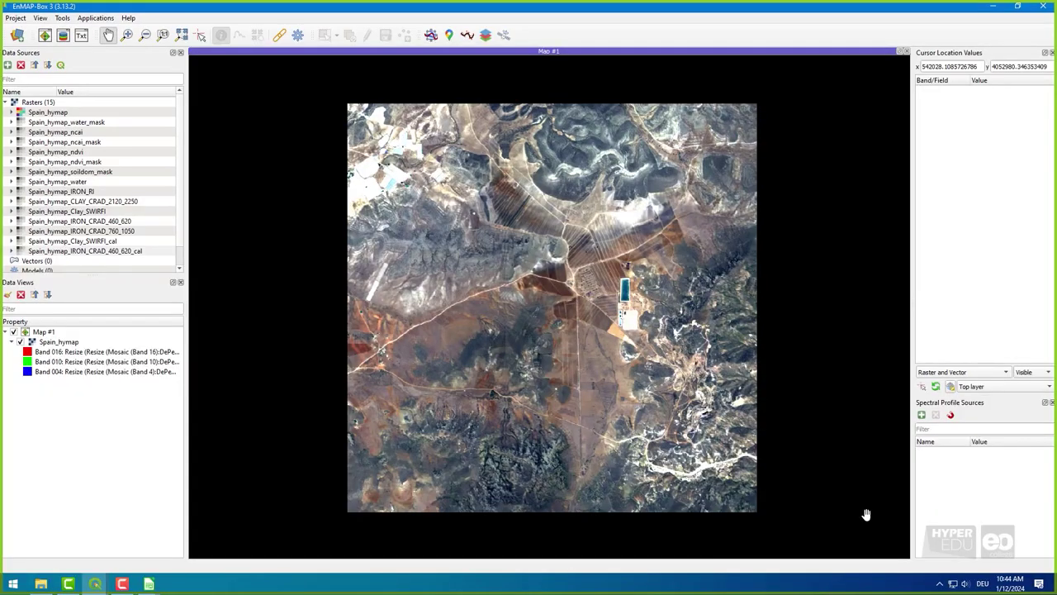